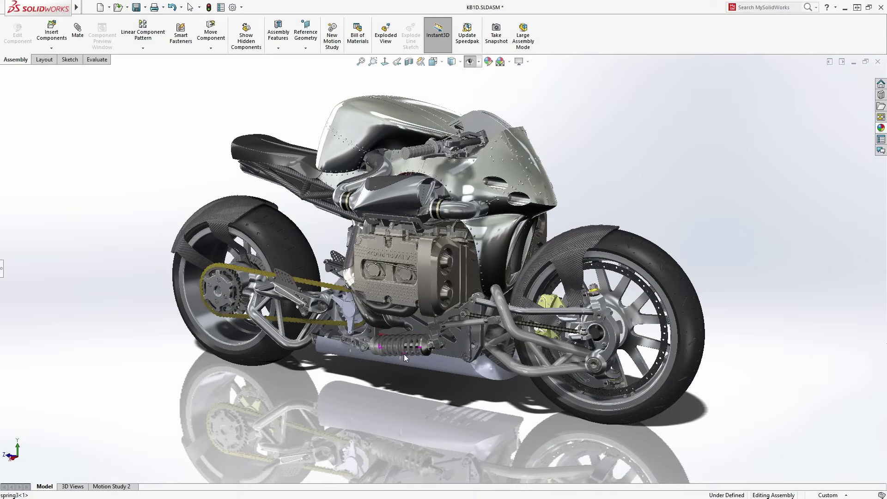
Orbit the KB1D motorcycle assembly to a front view and zoom the view.
middle_drag(403, 354, 237, 328)
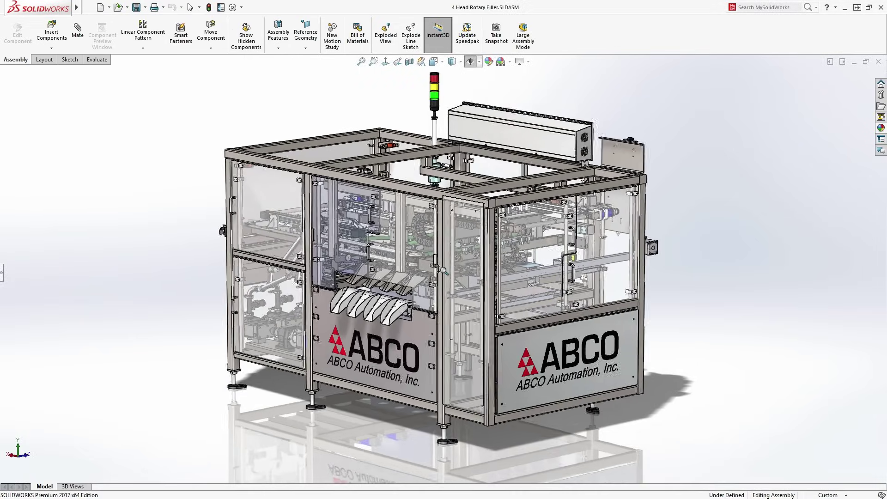
scroll(443, 270, down, 10)
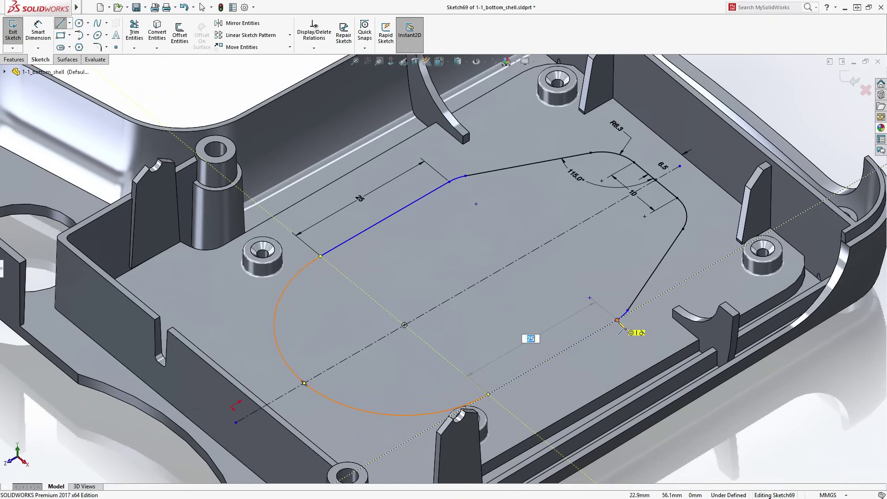
Close Sketch69's rounded outline, stretch it larger, exit the sketch, and drag it into a floor cut.
click(617, 319)
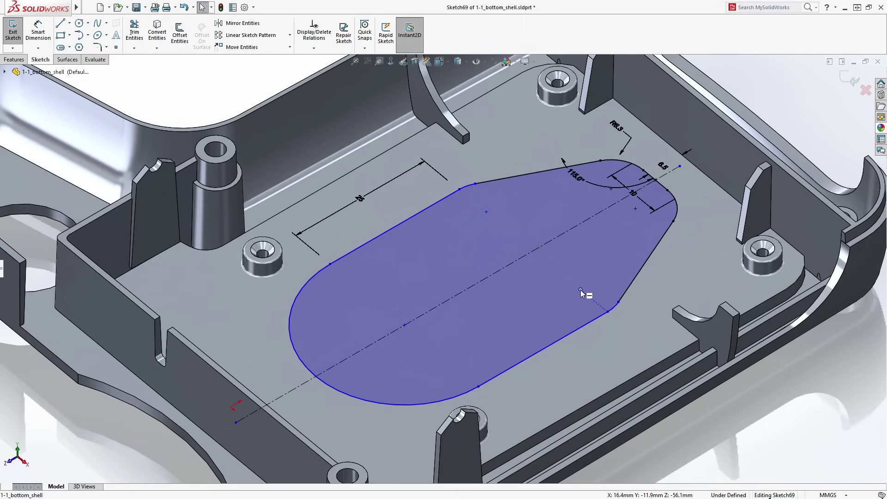
mouse_move(579, 287)
mouse_down()
mouse_move(558, 278)
mouse_move(532, 300)
mouse_move(562, 324)
mouse_move(601, 334)
mouse_move(615, 293)
mouse_up()
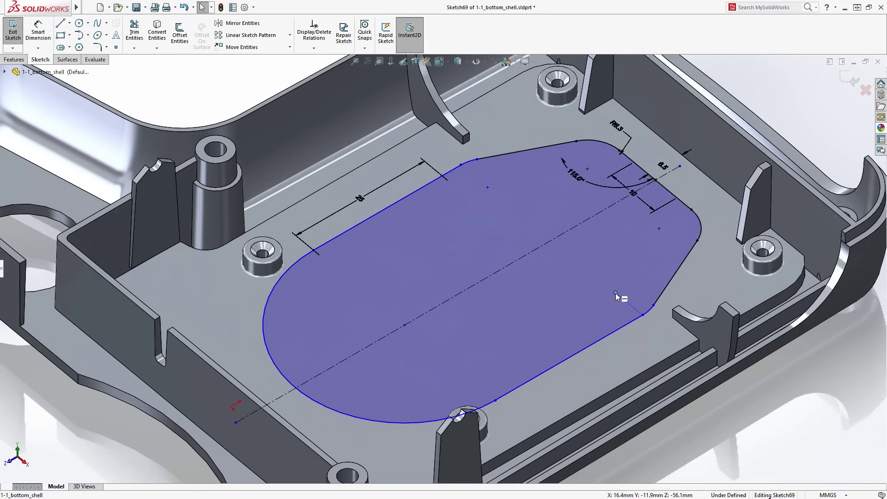
key(ctrl+b)
drag(619, 305, 630, 351)
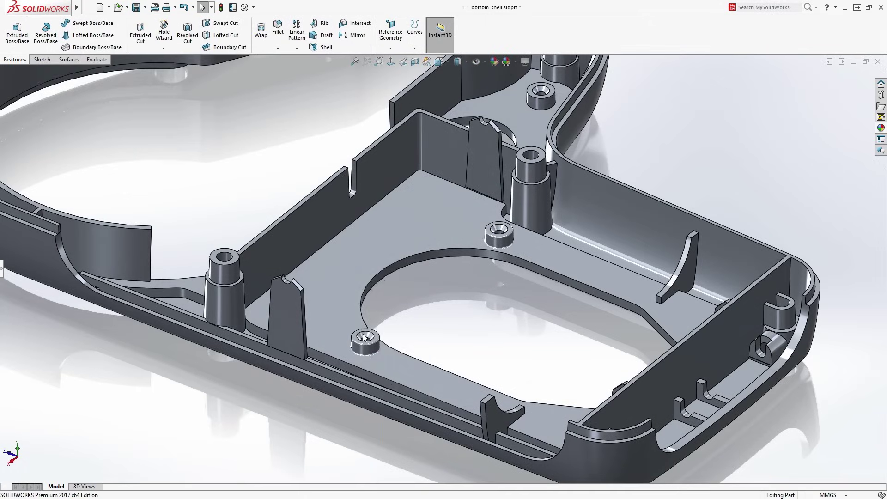
Edit the countersunk hole feature and change its size from M1.6 to M2.5.
click(365, 337)
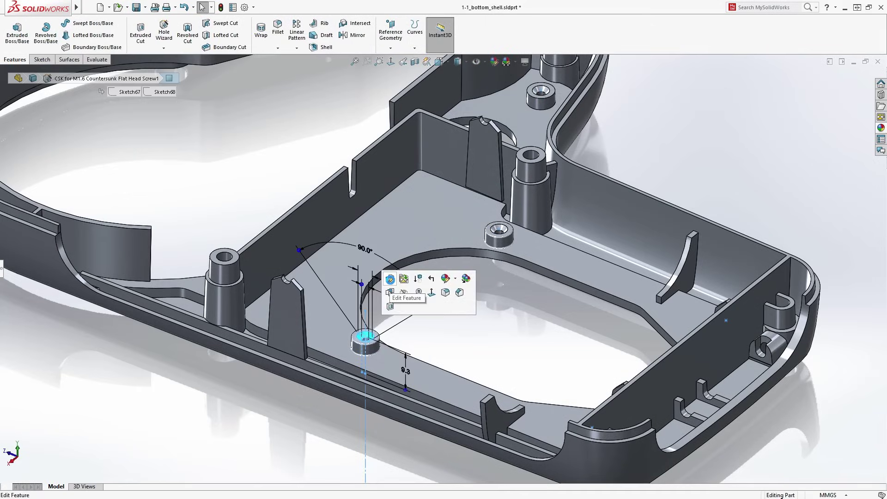
click(390, 278)
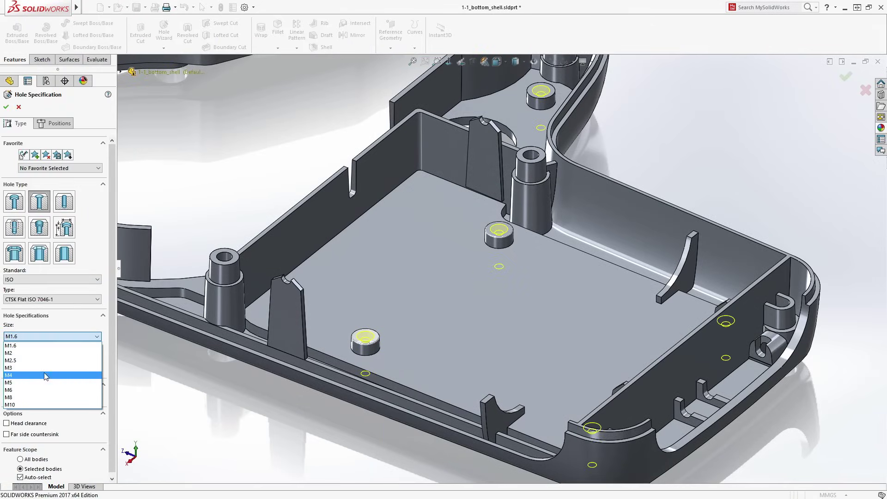
click(45, 360)
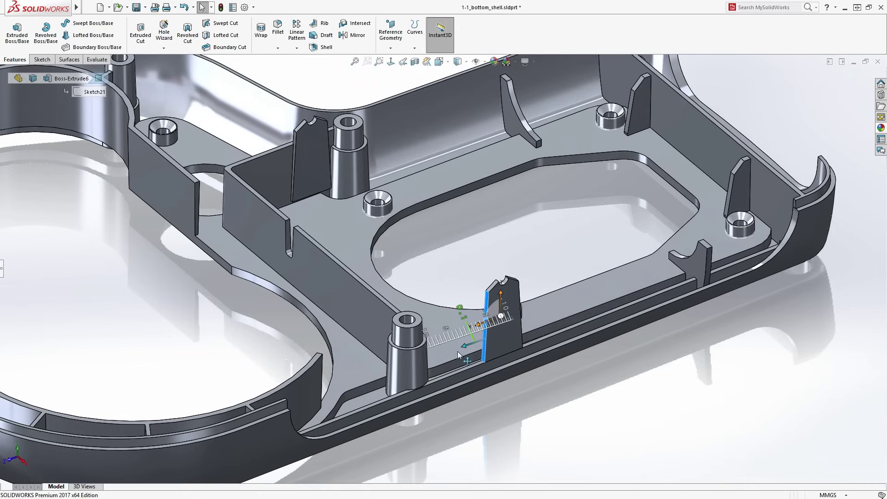
Drag the side-wall rib's Instant3D handle to extend it toward the corner boss.
drag(457, 351, 434, 364)
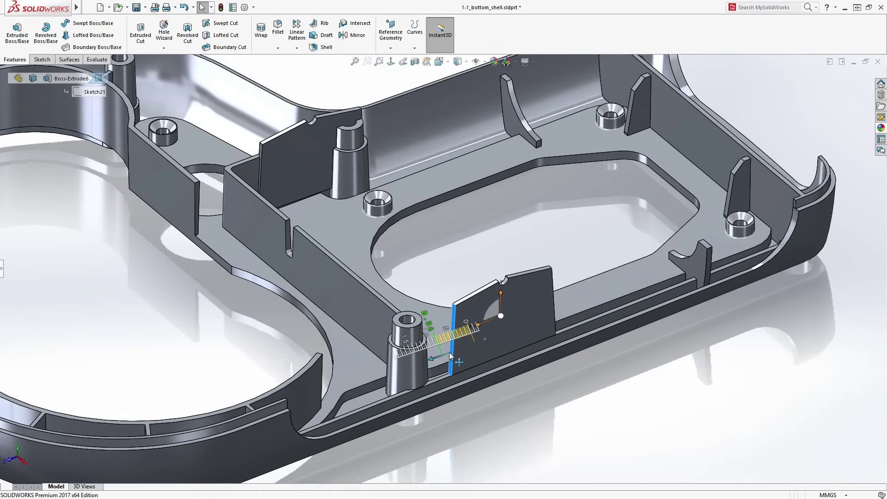
drag(473, 340, 434, 341)
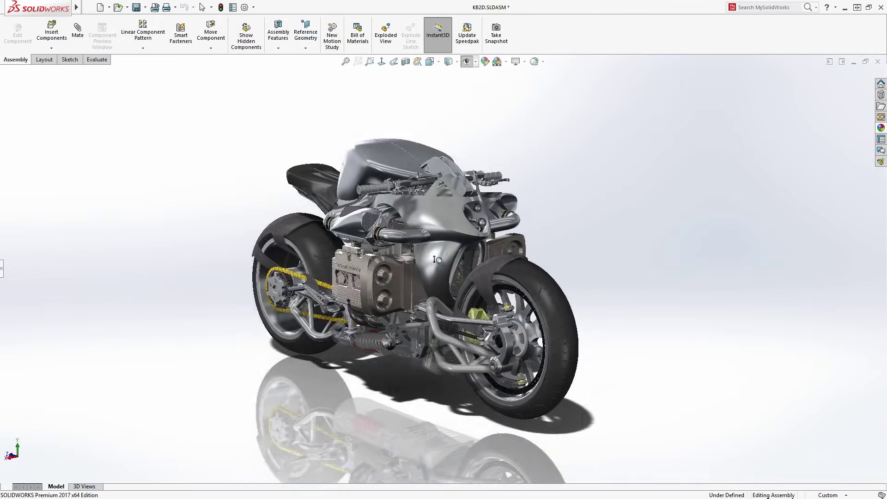
Zoom in on tank40 and drag a 3DSketch272 point to reshape the boundary surface's left edge.
scroll(434, 236, down, 3)
scroll(435, 236, down, 4)
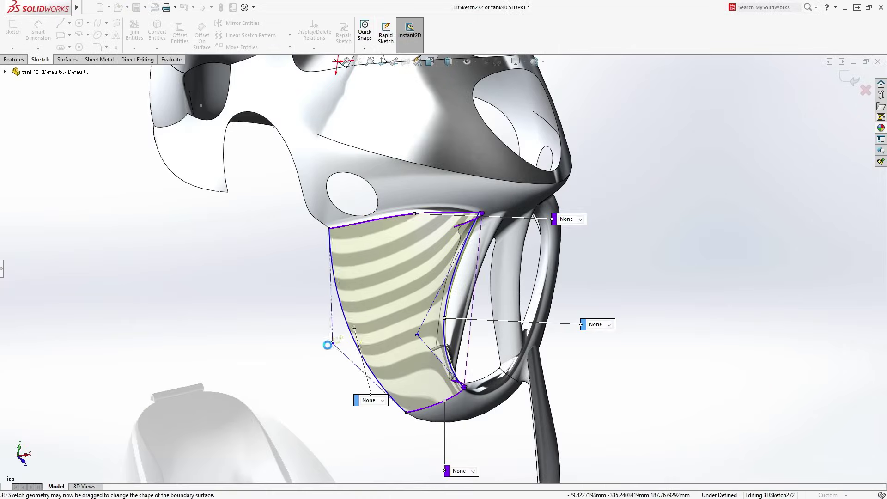
mouse_move(327, 344)
mouse_down()
mouse_move(266, 364)
mouse_move(417, 317)
mouse_move(347, 333)
mouse_up()
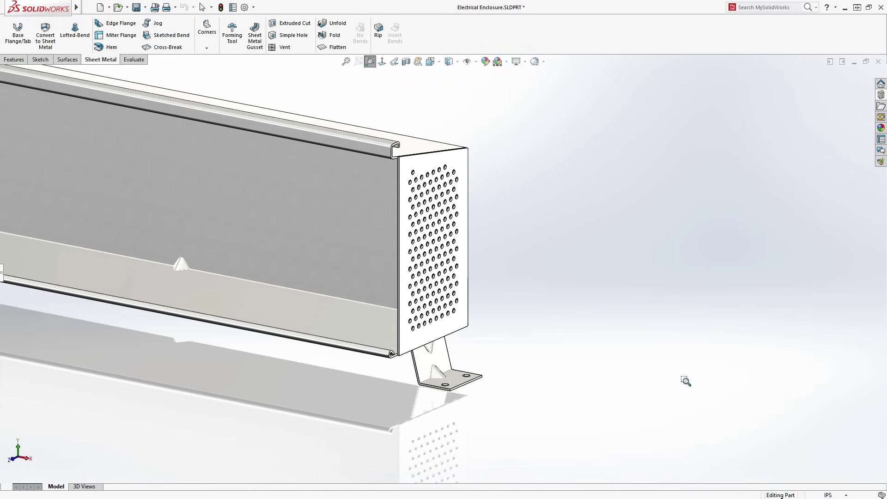
Place a Fan Vent forming tool above the existing vent on the end panel, then flatten the enclosure.
scroll(471, 373, down, 5)
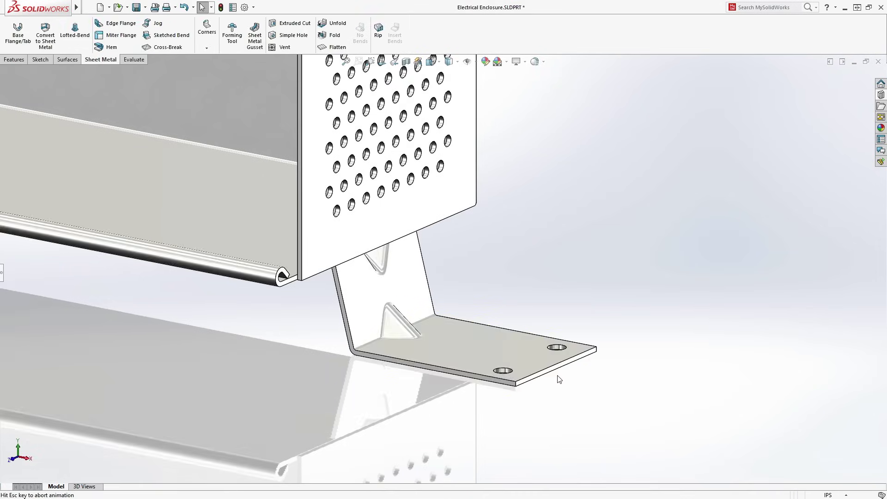
key(f)
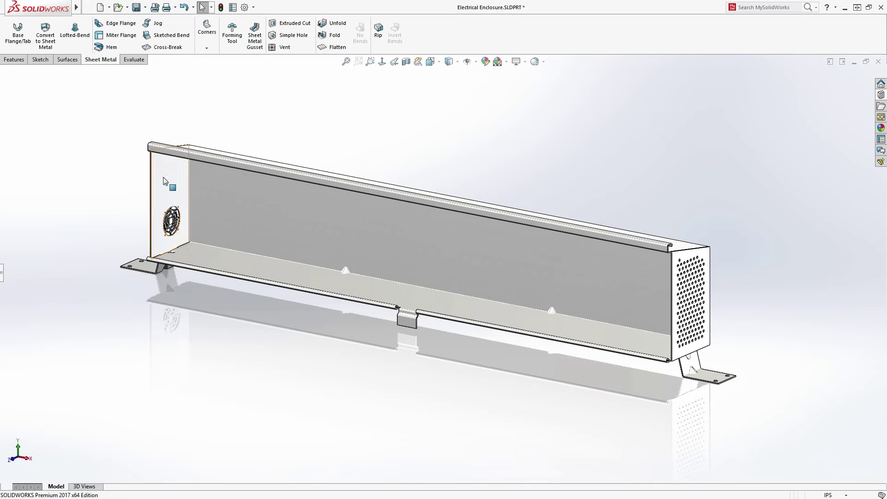
scroll(162, 177, down, 6)
click(880, 96)
drag(834, 211, 381, 196)
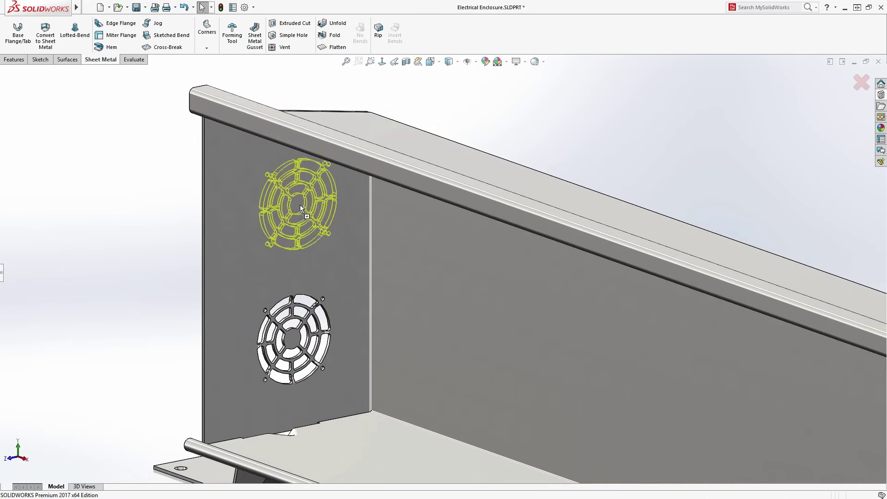
drag(300, 204, 294, 216)
key(f)
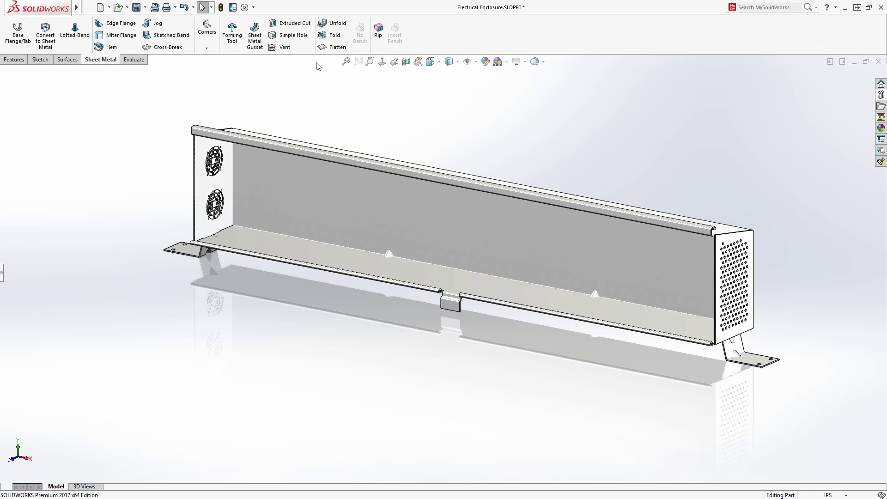
click(326, 47)
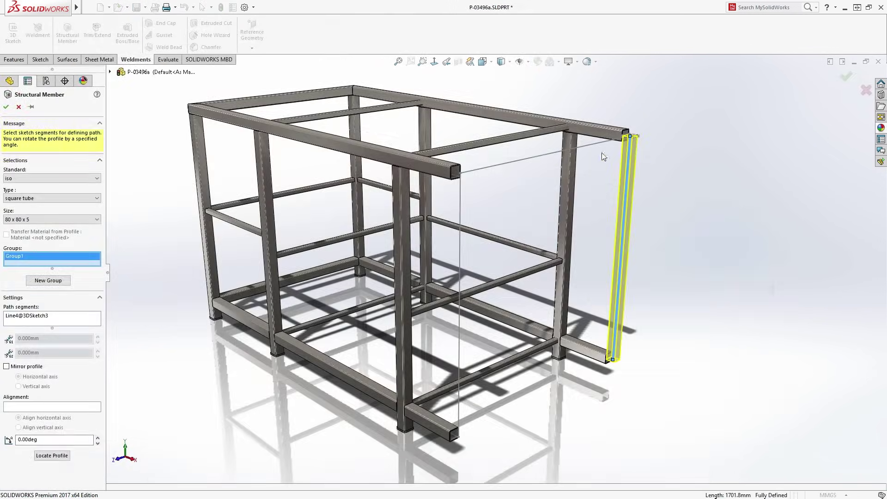
Add the top rail and vertical line as structural members with an end butt corner.
click(493, 168)
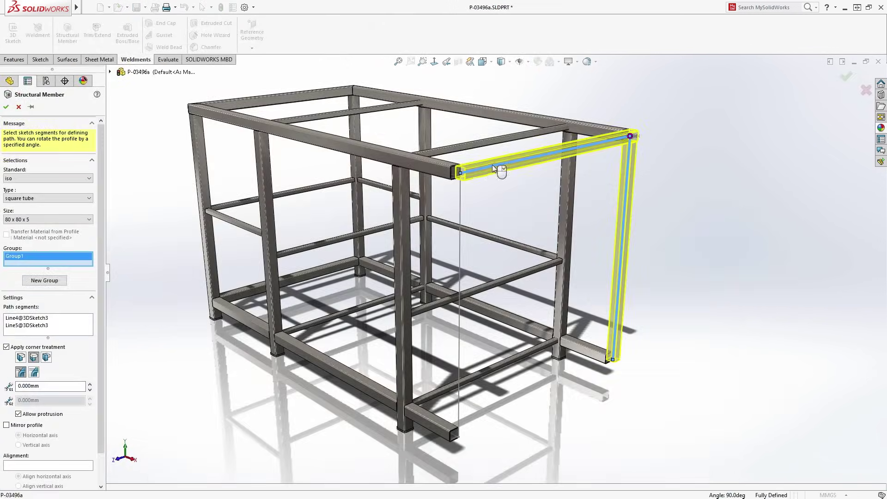
click(459, 190)
scroll(466, 178, down, 5)
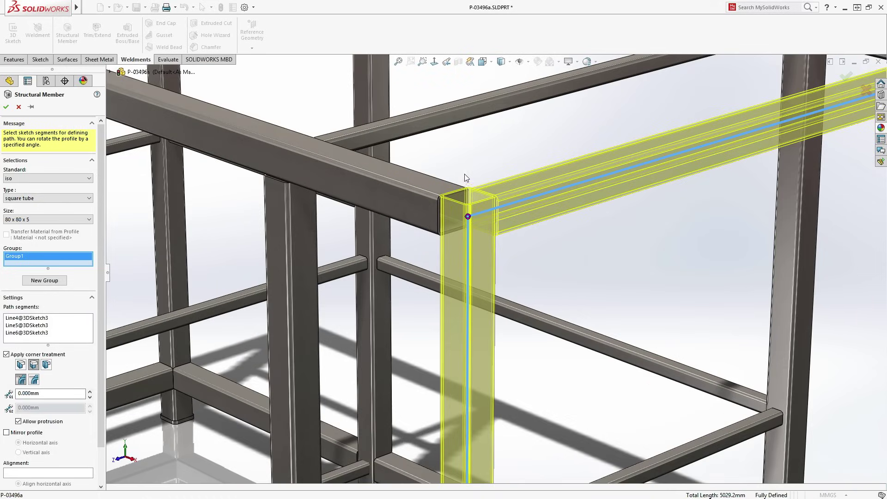
click(468, 216)
click(552, 325)
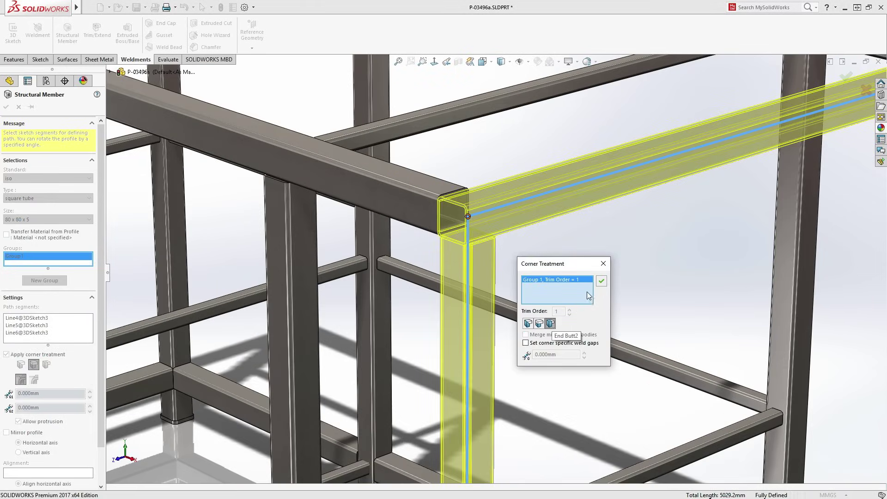
click(601, 280)
key(Return)
Rotate the frame to a front-like view and review Cut-List-Item15 and Cut-List-Item17 properties.
middle_drag(457, 228, 524, 191)
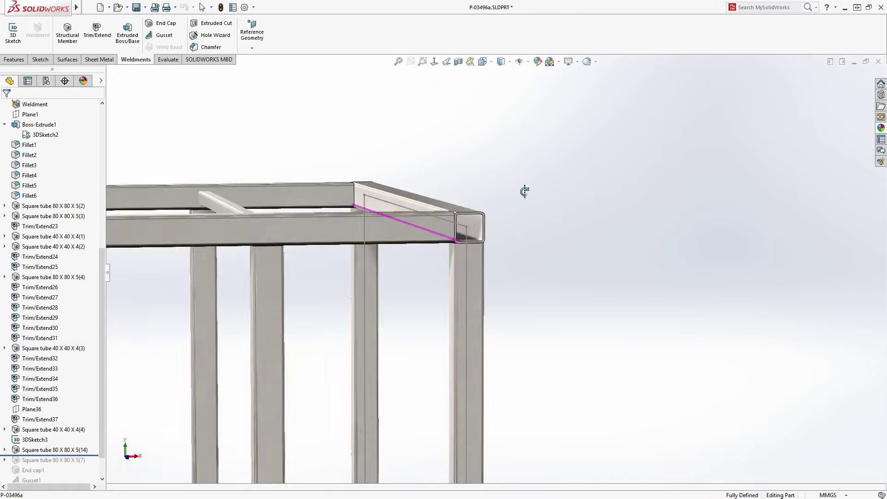
scroll(469, 241, down, 5)
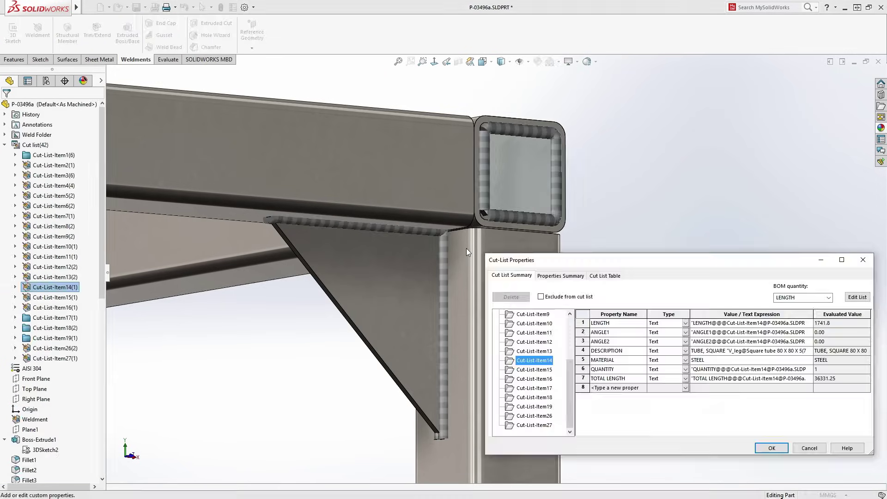
click(535, 370)
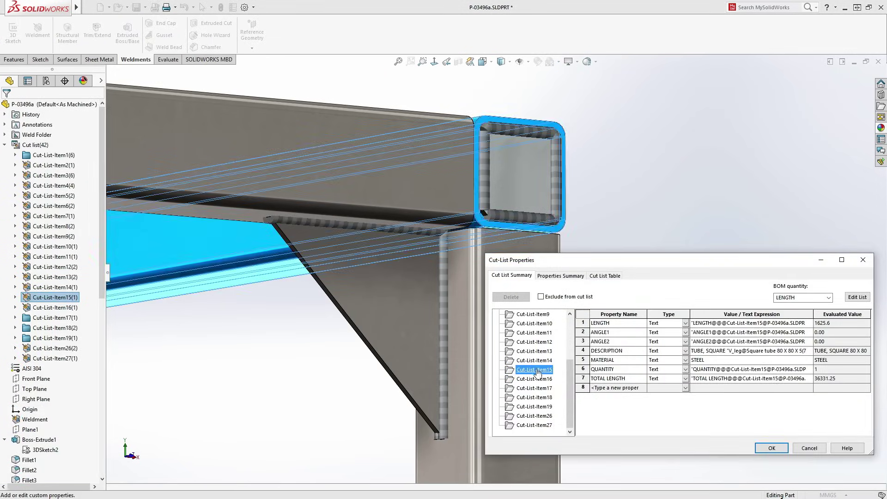
click(539, 389)
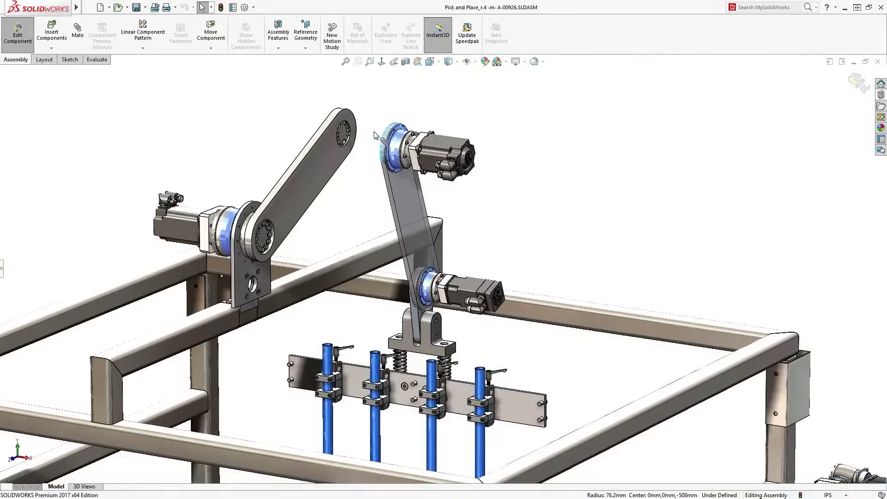
Repose the arm, bolt the motor bracket with ISO 7089 washers and ISO 4032 nuts, then slide the cable carriage.
drag(390, 135, 346, 123)
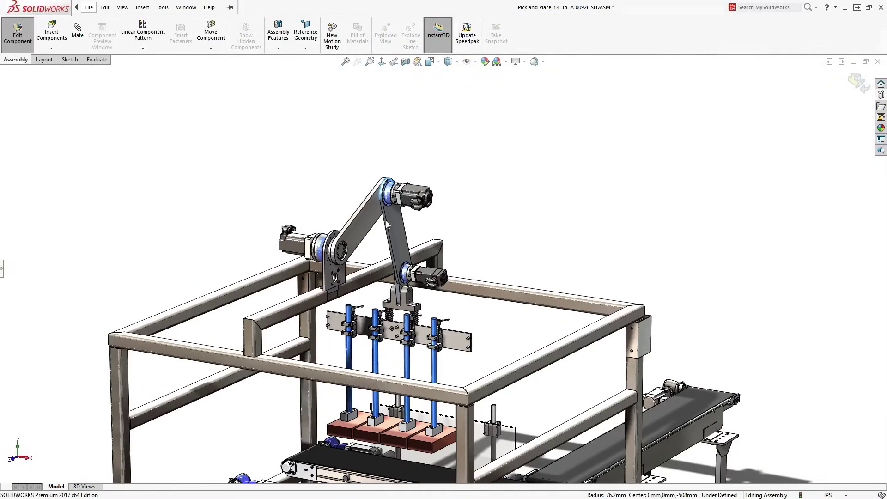
drag(386, 220, 407, 238)
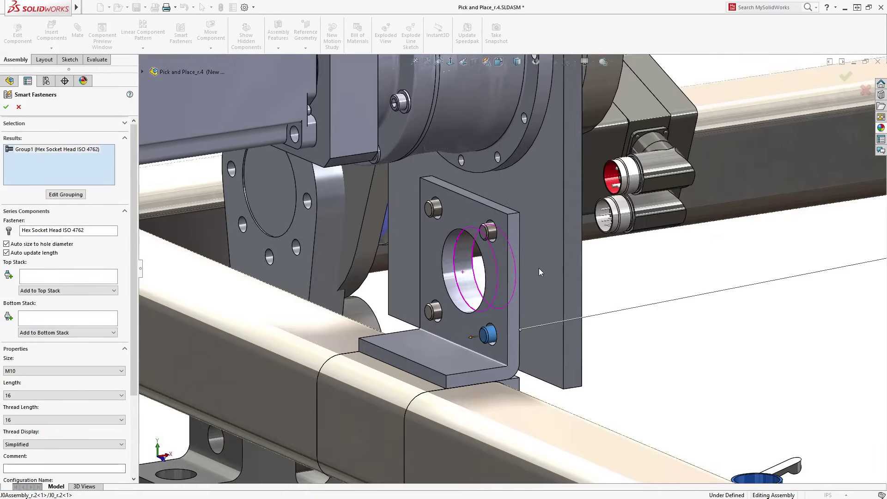
click(112, 332)
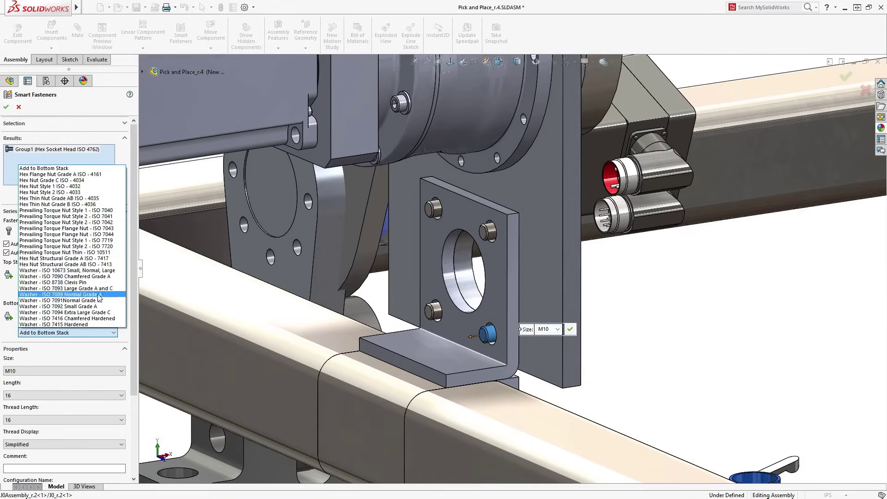
click(99, 294)
click(100, 329)
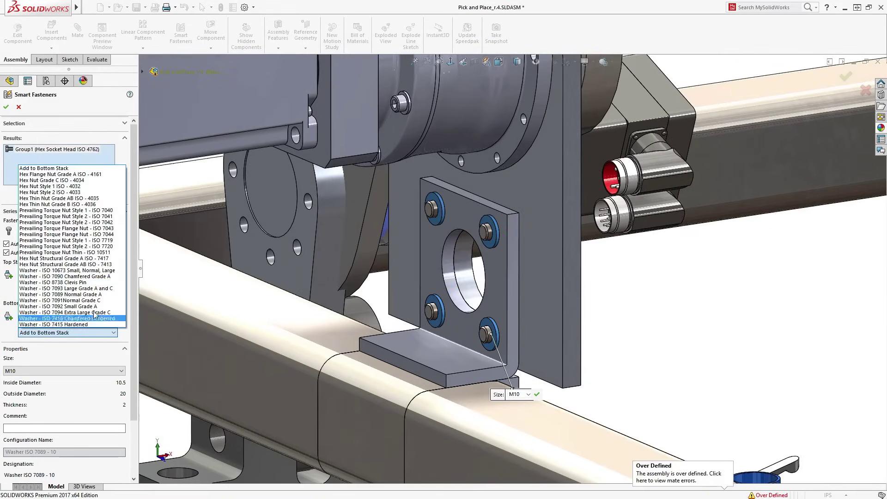
click(93, 189)
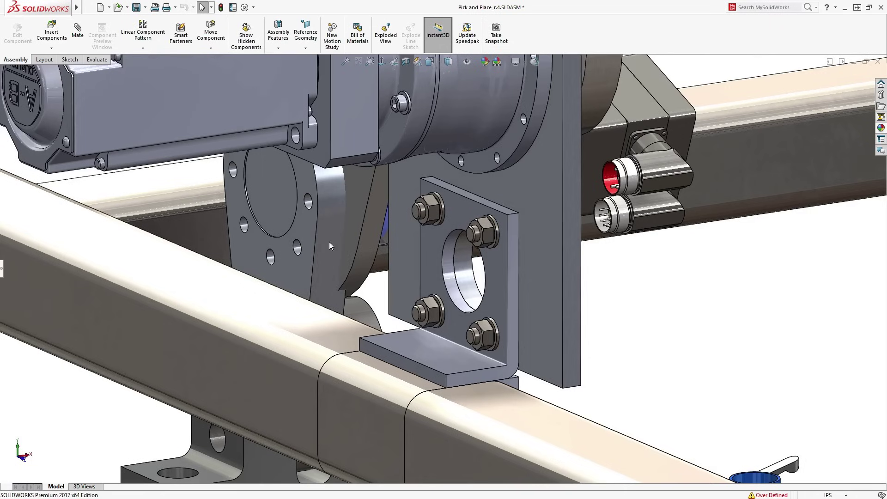
scroll(457, 277, up, 3)
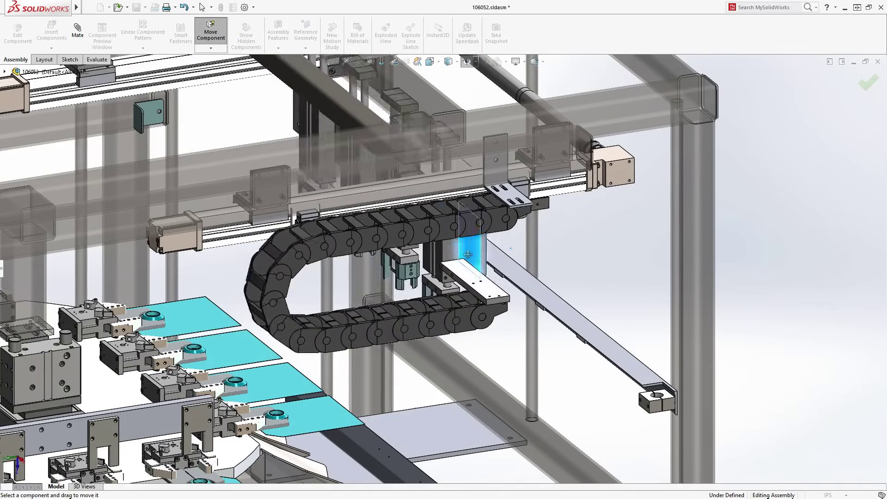
drag(468, 254, 369, 277)
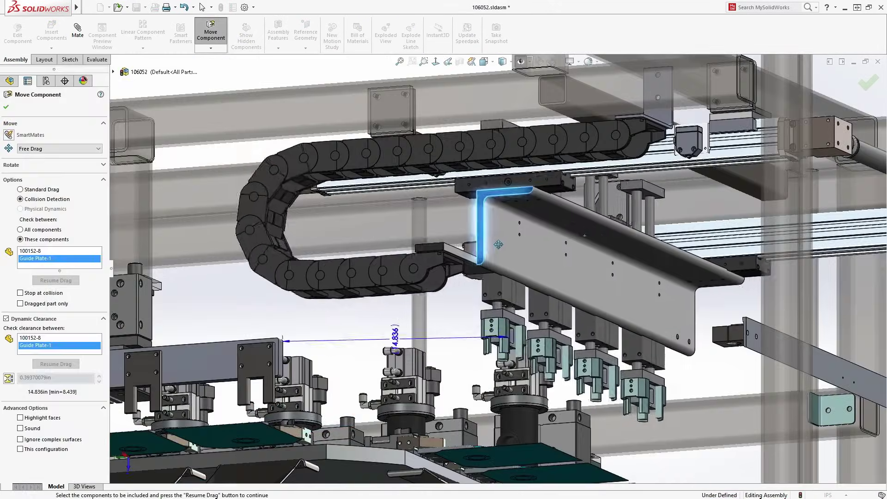
Drag the guide plate and teal clamp assemblies across the rails, checking collisions and clearance.
drag(524, 256, 498, 257)
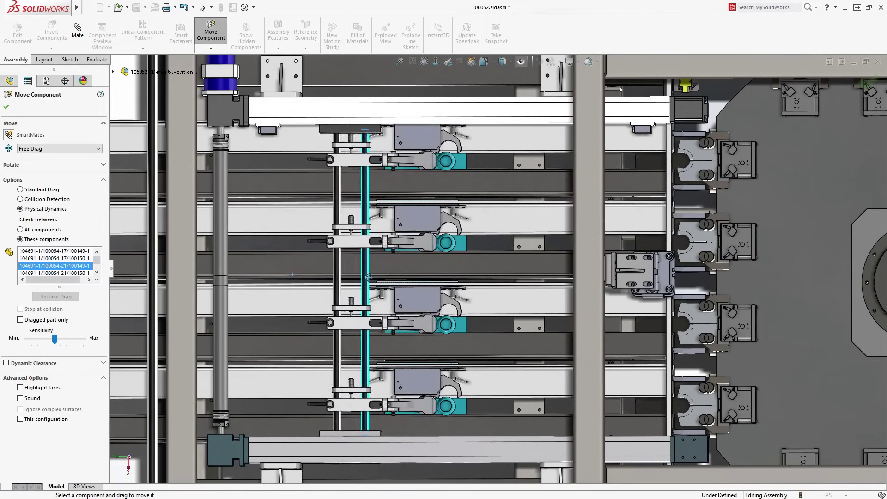
drag(368, 276, 632, 290)
drag(258, 304, 10, 311)
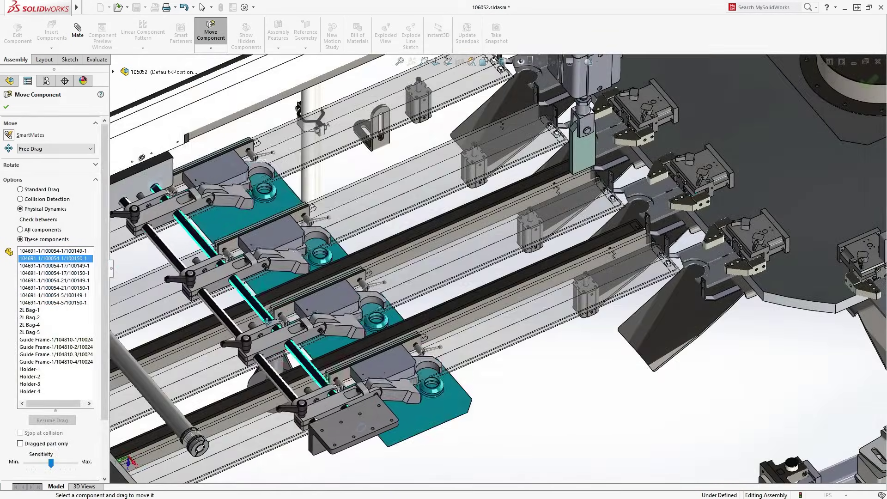
drag(285, 315, 543, 213)
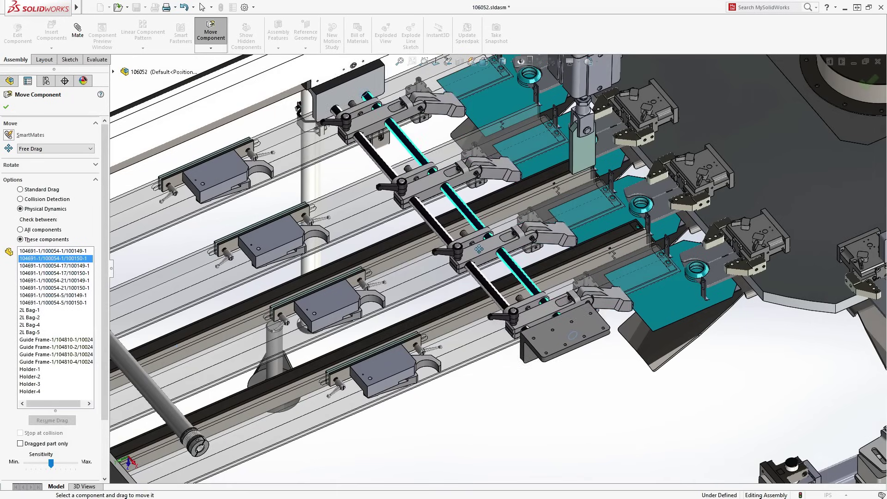
drag(479, 249, 349, 307)
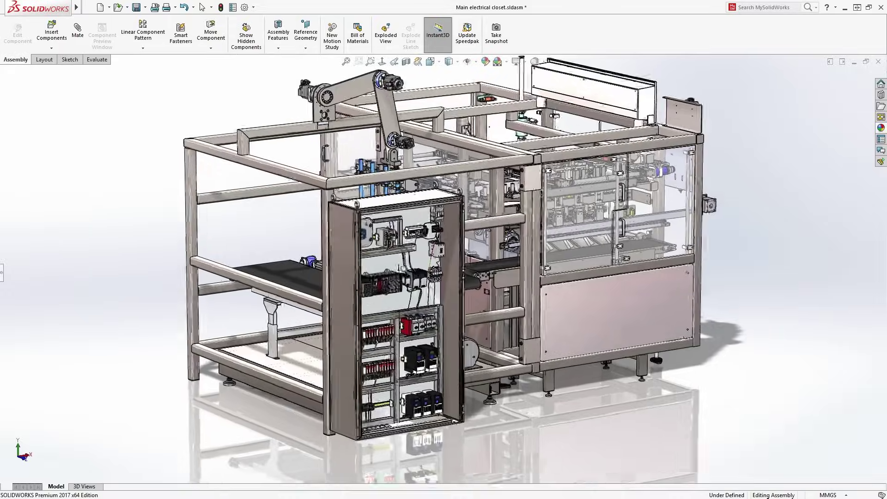
scroll(402, 237, up, 5)
View the electrical closet from the front, zoom into the breakers and drives, then reset the front view.
key(ctrl+1)
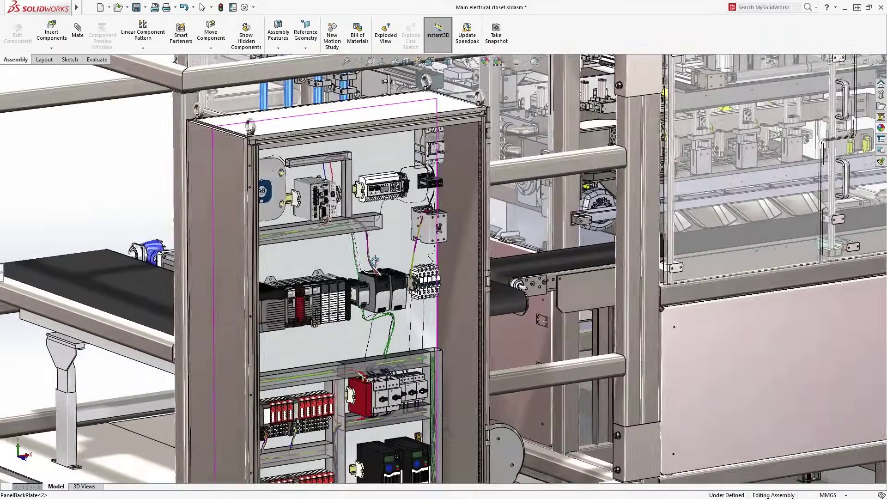
scroll(388, 287, down, 5)
scroll(388, 287, down, 4)
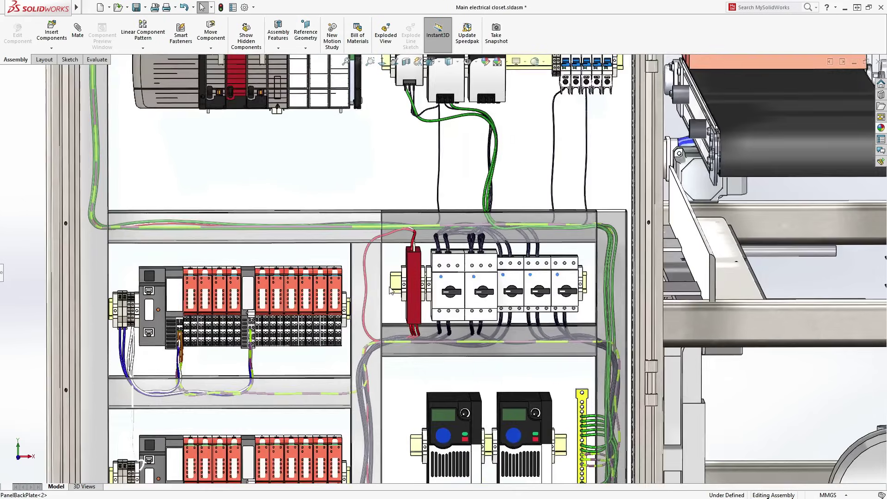
ctrl+middle_drag(391, 305, 417, 181)
key(ctrl+1)
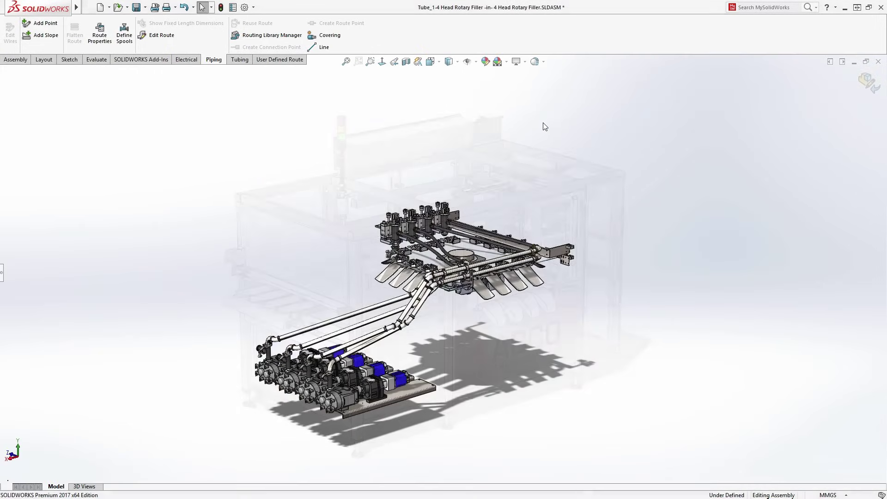
Orbit around the rotary filler's piping and enter Edit Route on its tube route.
scroll(552, 276, down, 8)
middle_drag(508, 277, 552, 276)
middle_drag(369, 327, 445, 274)
double_click(445, 273)
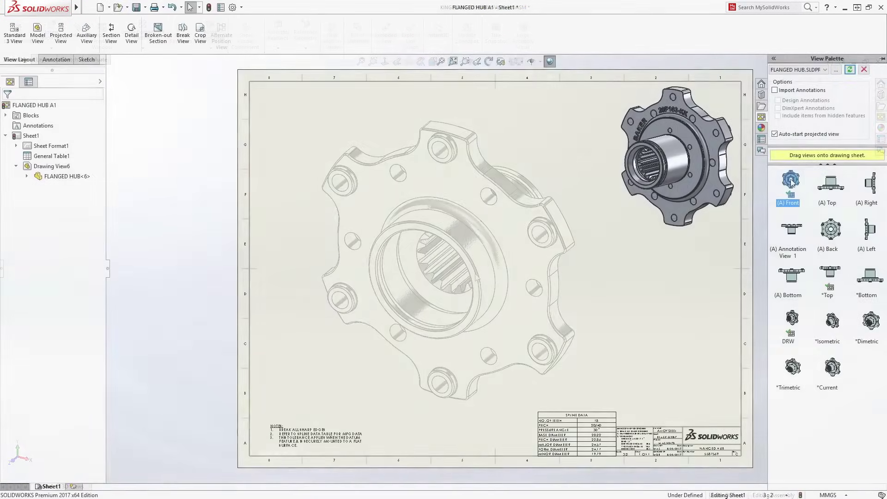
Place the hub's front view, a projected top view and Section View H-H on the sheet.
drag(791, 183, 439, 300)
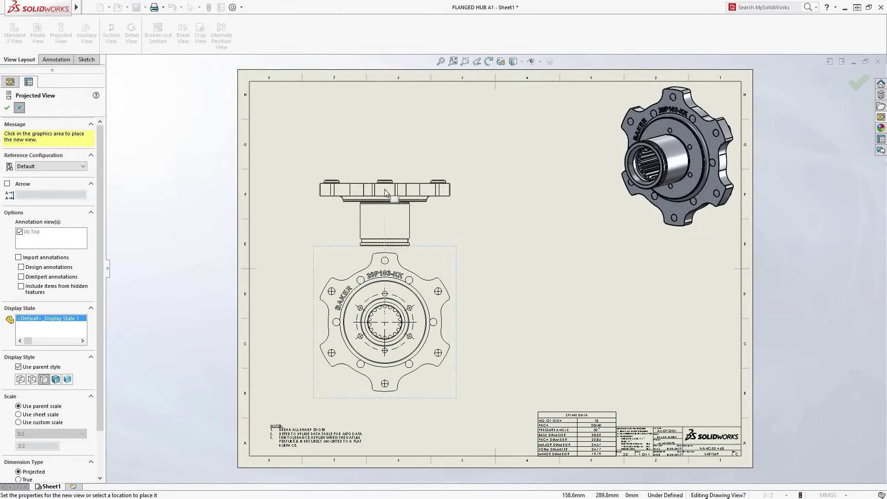
click(393, 146)
click(464, 249)
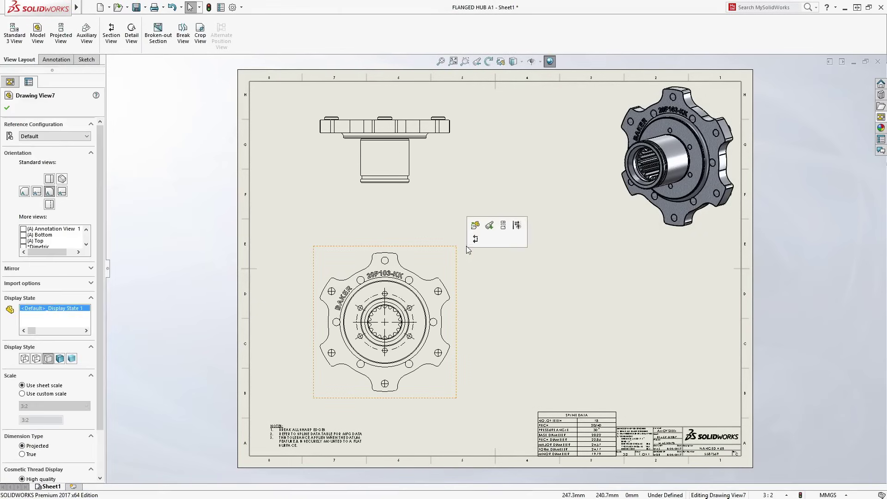
click(475, 238)
click(384, 322)
click(637, 296)
click(703, 287)
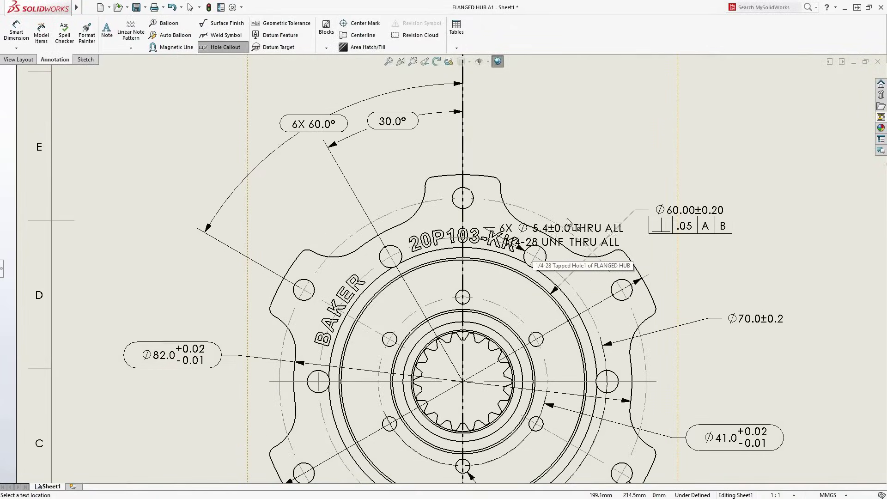
Add a hole callout and change the tolerance precision of the Ø60.00±0.20 dimension.
click(686, 123)
scroll(710, 225, down, 3)
click(663, 215)
click(743, 162)
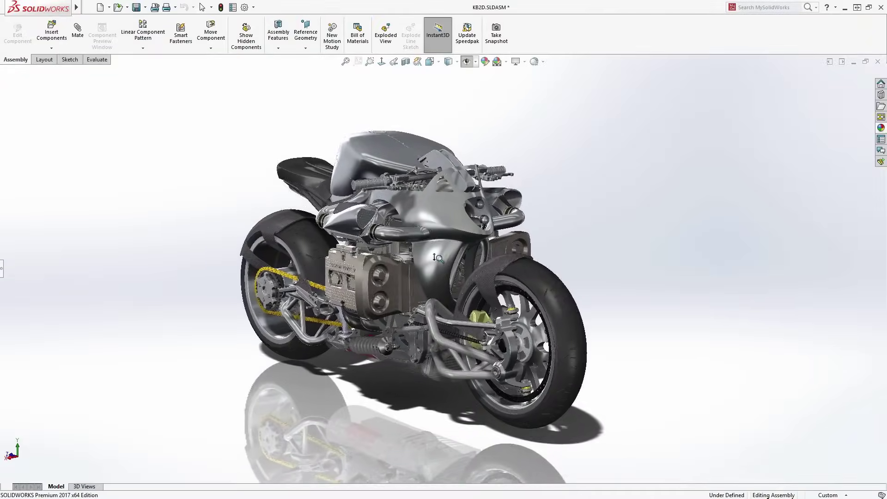
Zoom in on the red King Kong clutch beside the motorcycle's engine.
drag(434, 257, 434, 196)
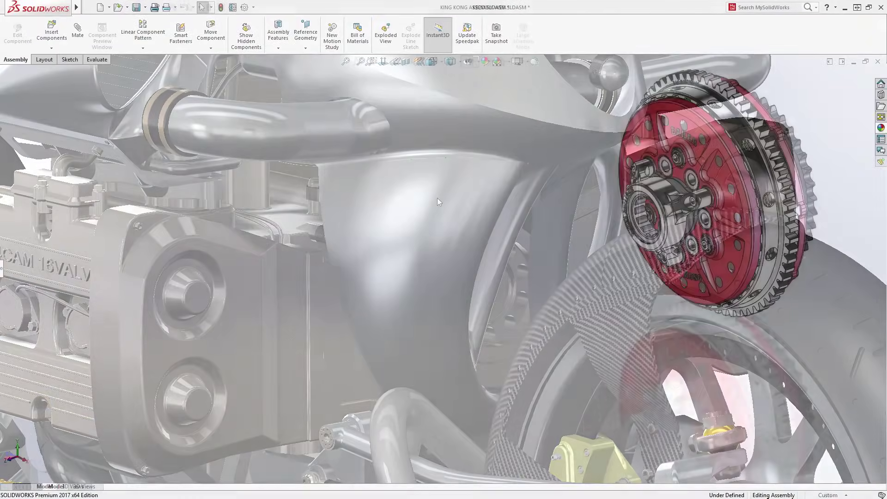